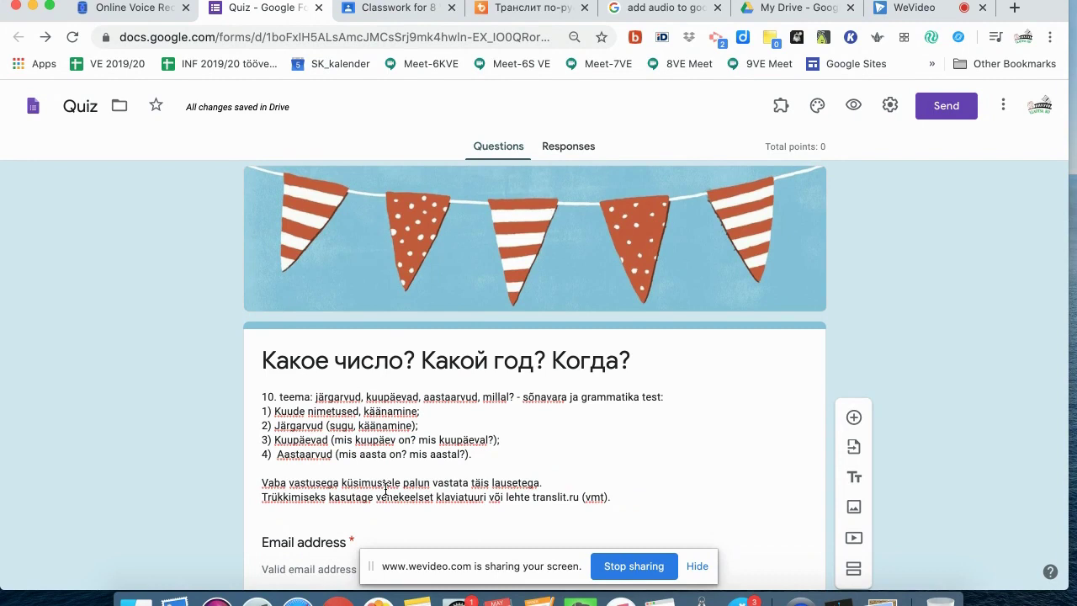
Switch to Online Voice Recorder, record a spoken question about 11 seconds long and play it back.
scroll(384, 488, "down", 5)
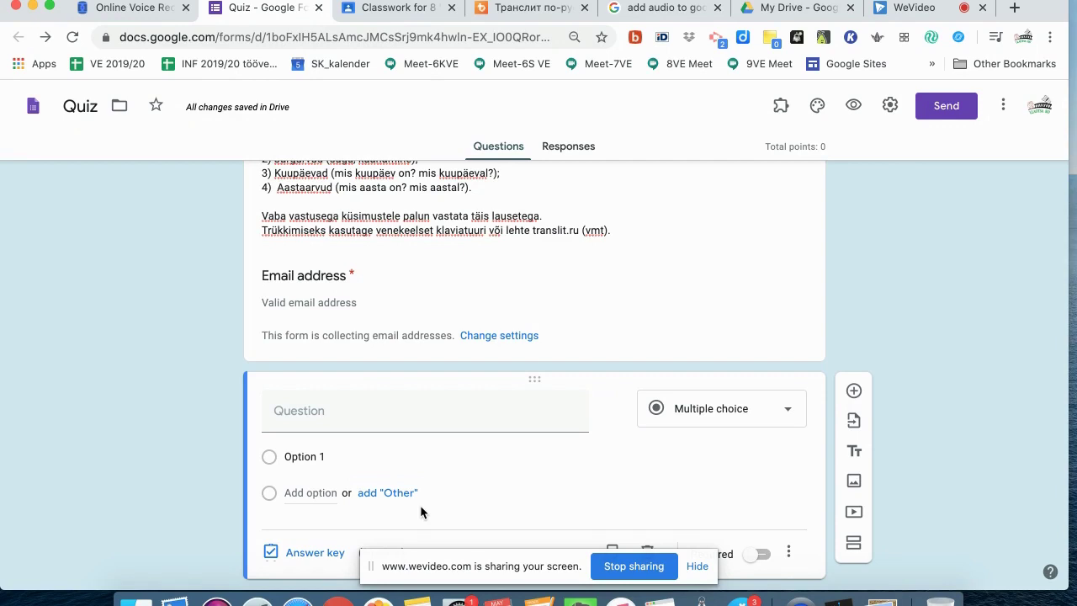
left_click(152, 14)
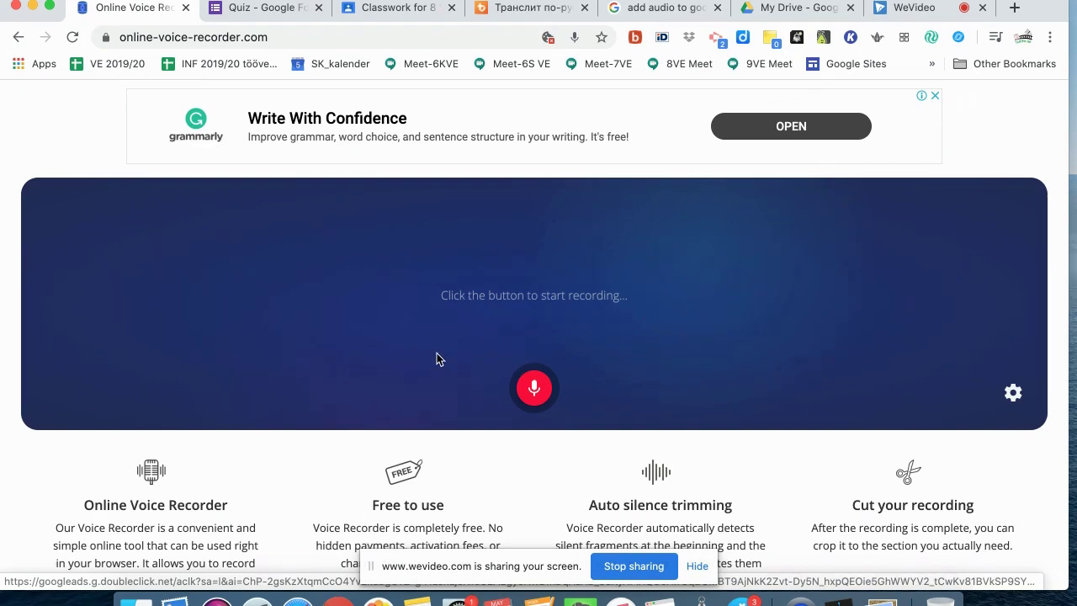
left_click(534, 388)
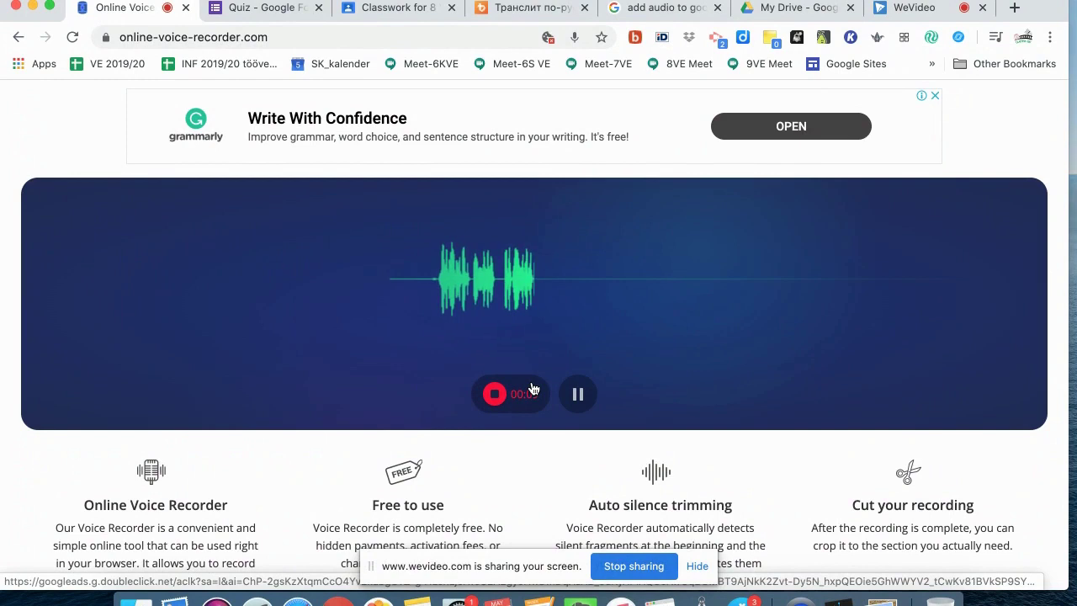
left_click(532, 388)
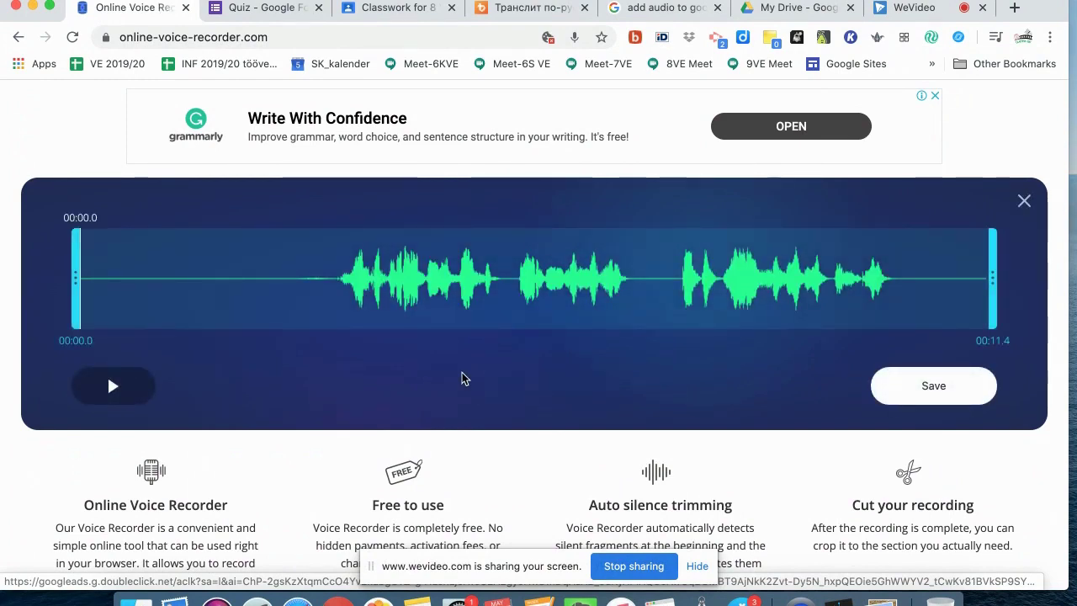
left_click(117, 388)
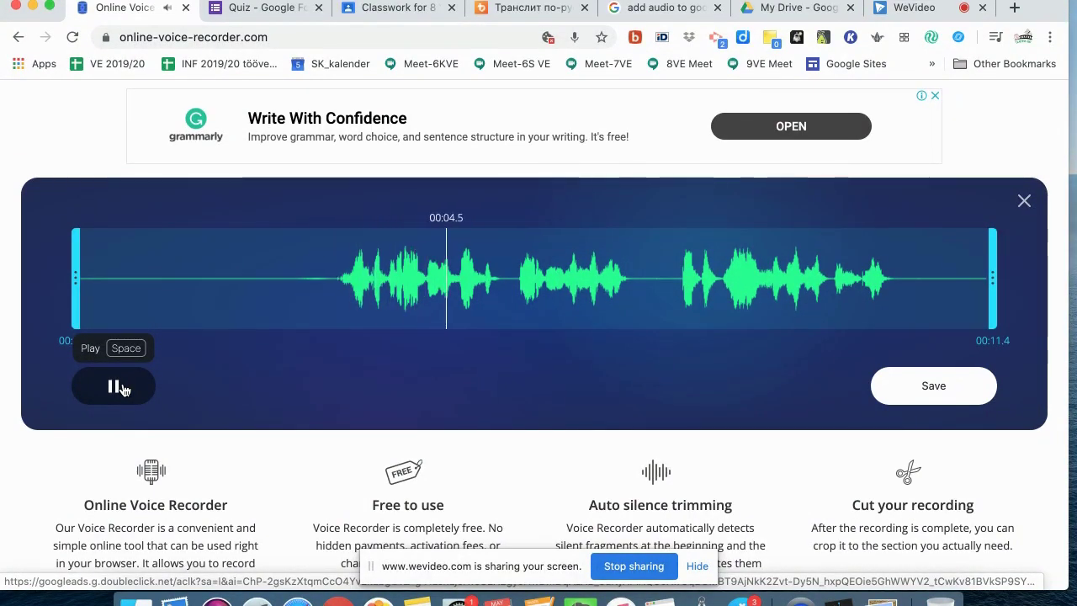
left_click(118, 387)
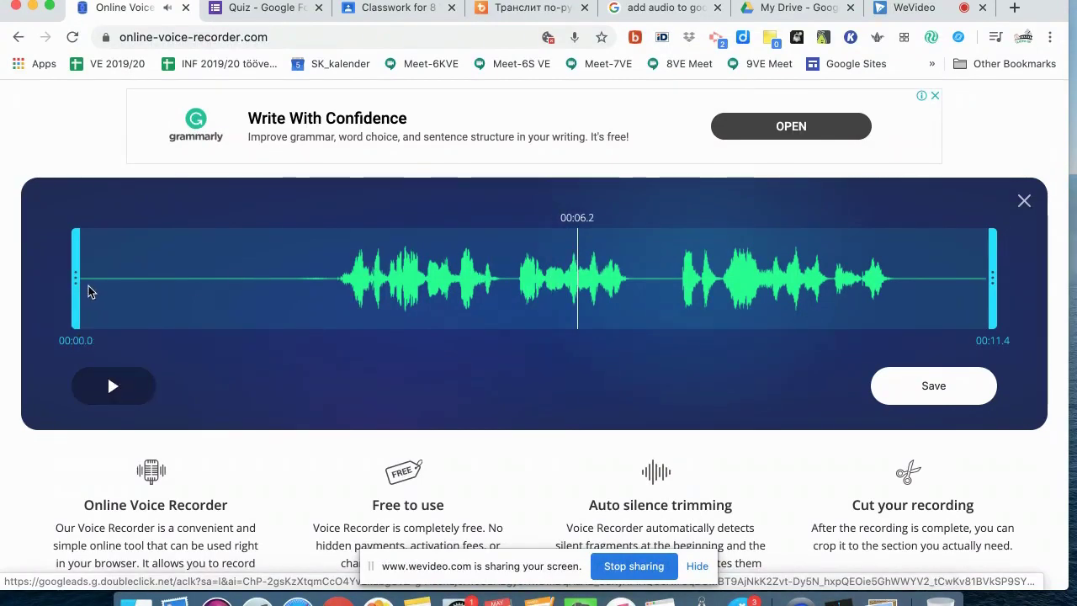
Trim the silence from both ends of the recording, keeping 00:03.0 to about 00:10.3, and save it as an MP3.
left_click_drag(73, 285, 314, 300)
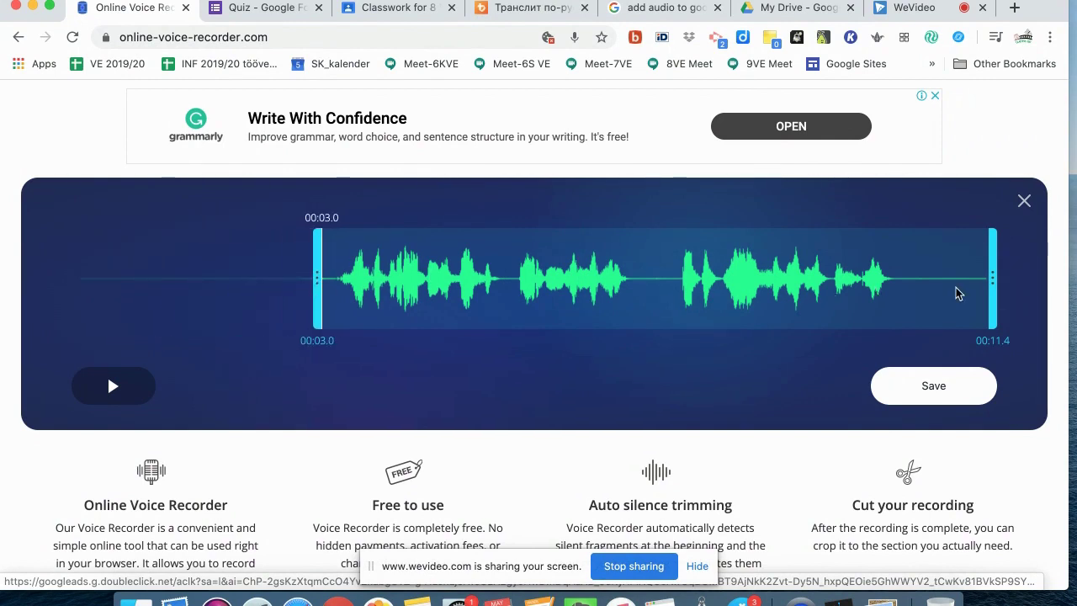
left_click_drag(998, 282, 910, 277)
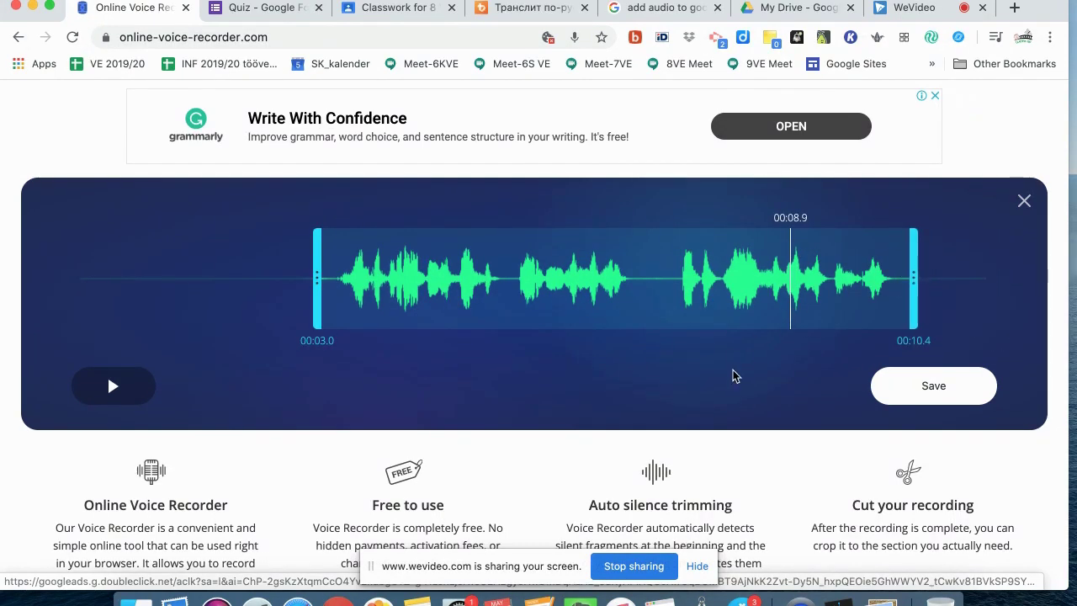
left_click(941, 394)
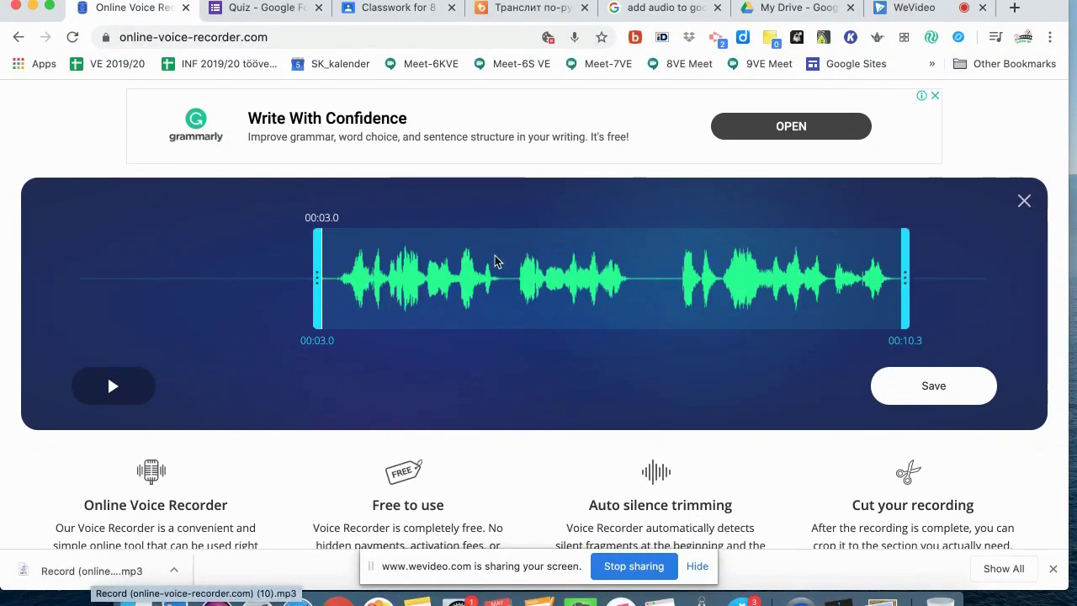
Switch to Google Drive and upload "Record (online-voice-recorder.com) (10).mp3" from Downloads, previewing its audio first.
left_click(798, 10)
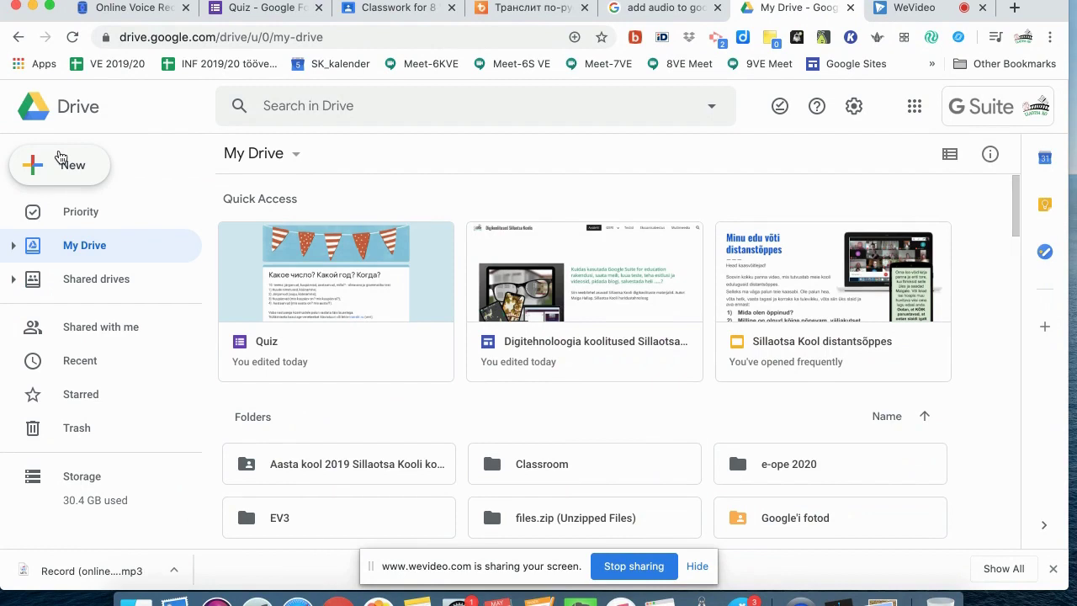
left_click(63, 173)
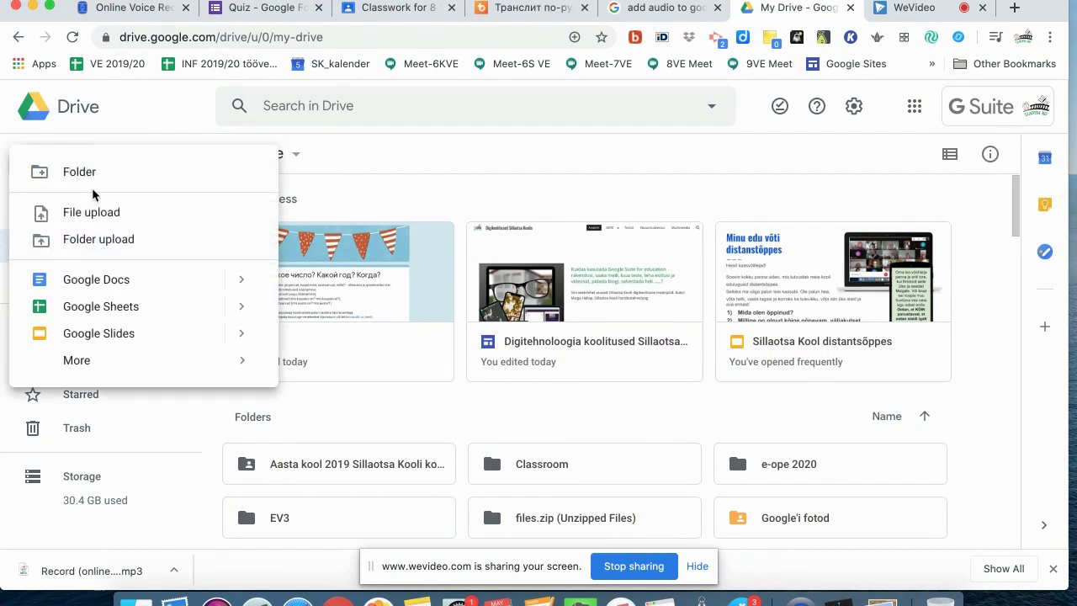
left_click(97, 215)
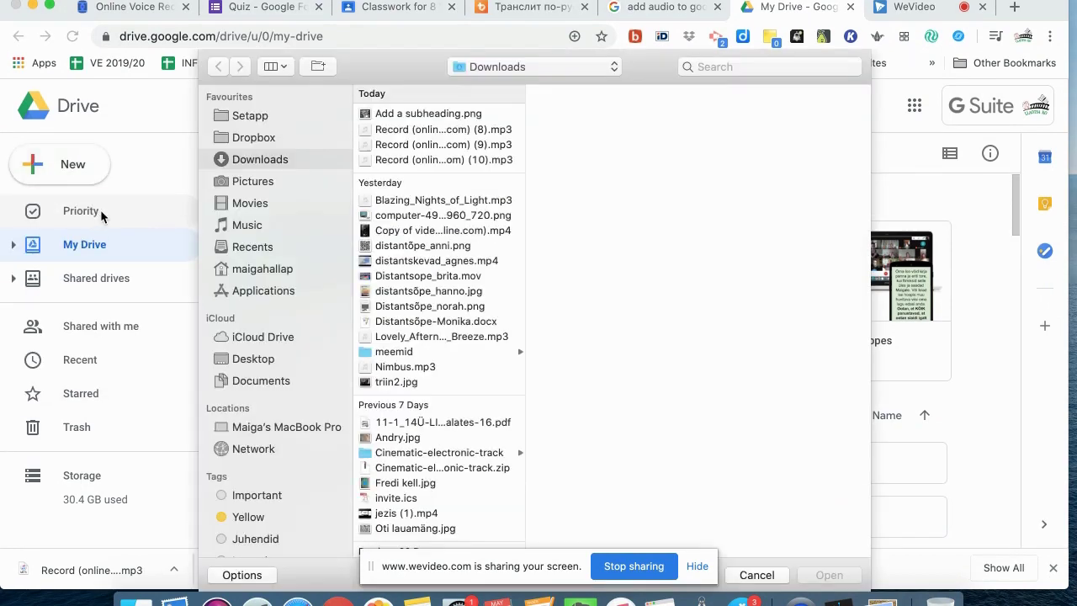
left_click(419, 162)
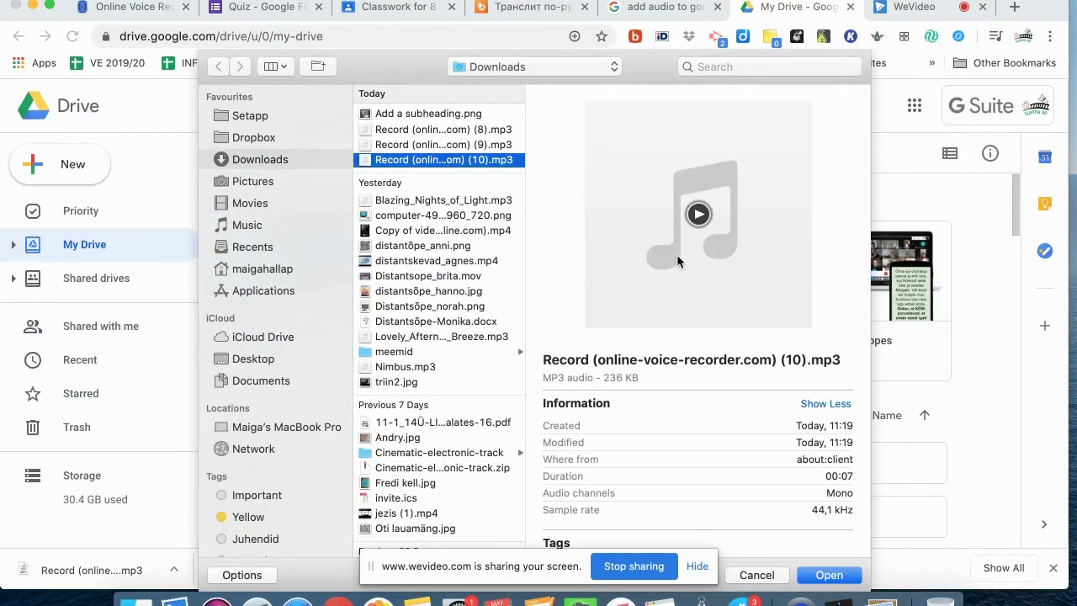
left_click(702, 216)
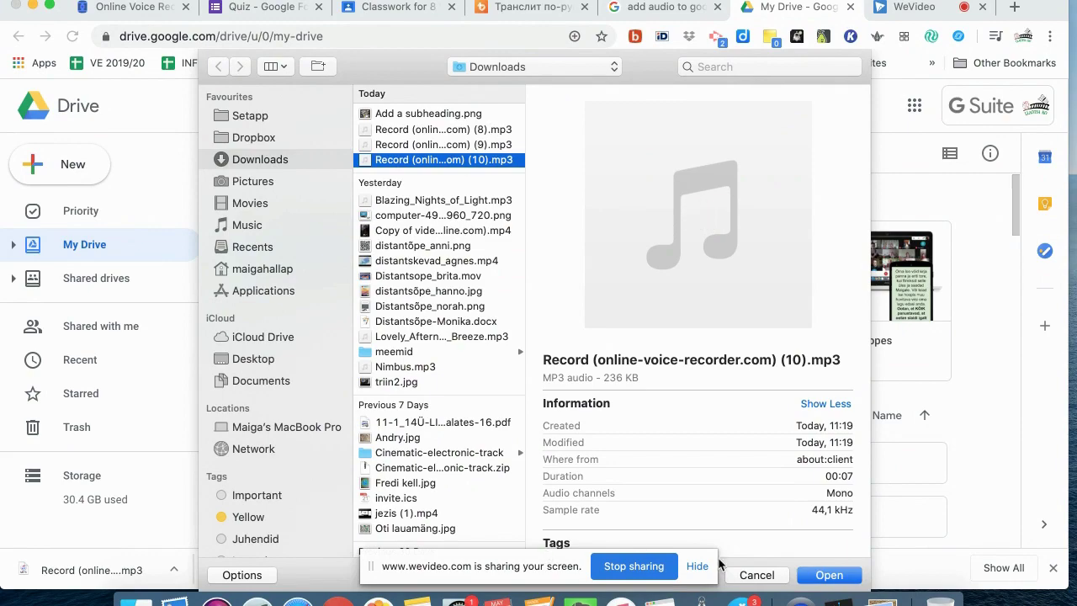
left_click(829, 576)
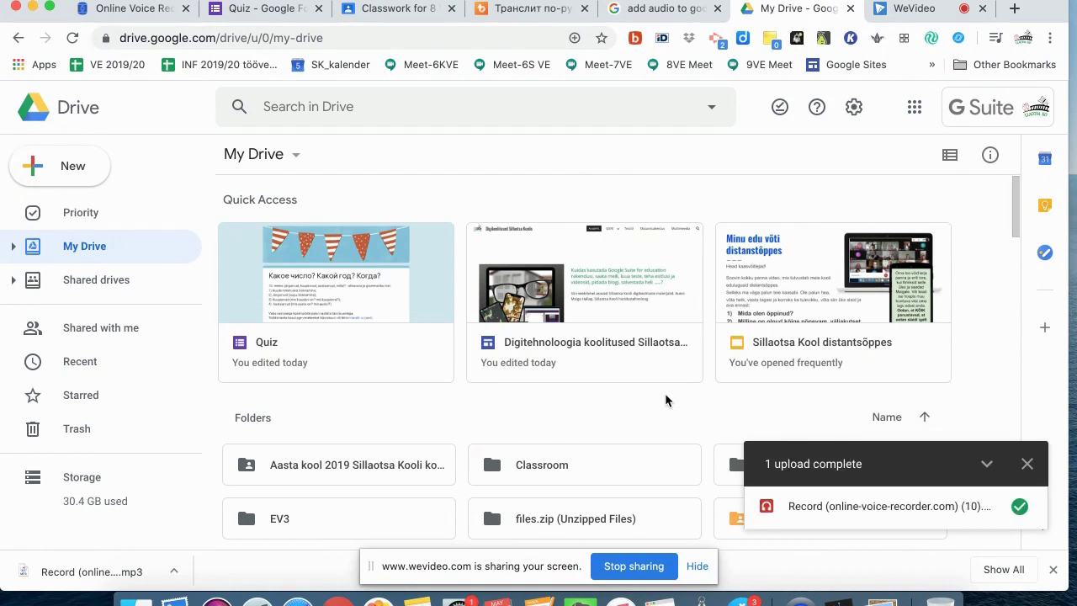
Set link sharing of the uploaded MP3 recording to "On - Anyone with the link" with view access.
left_click(99, 364)
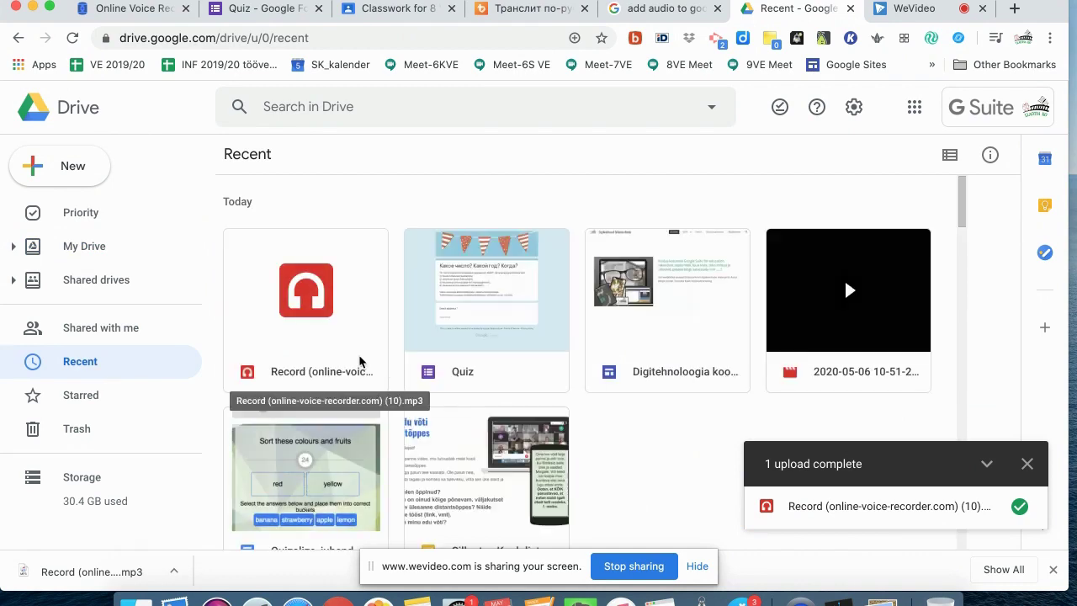
left_click(299, 357)
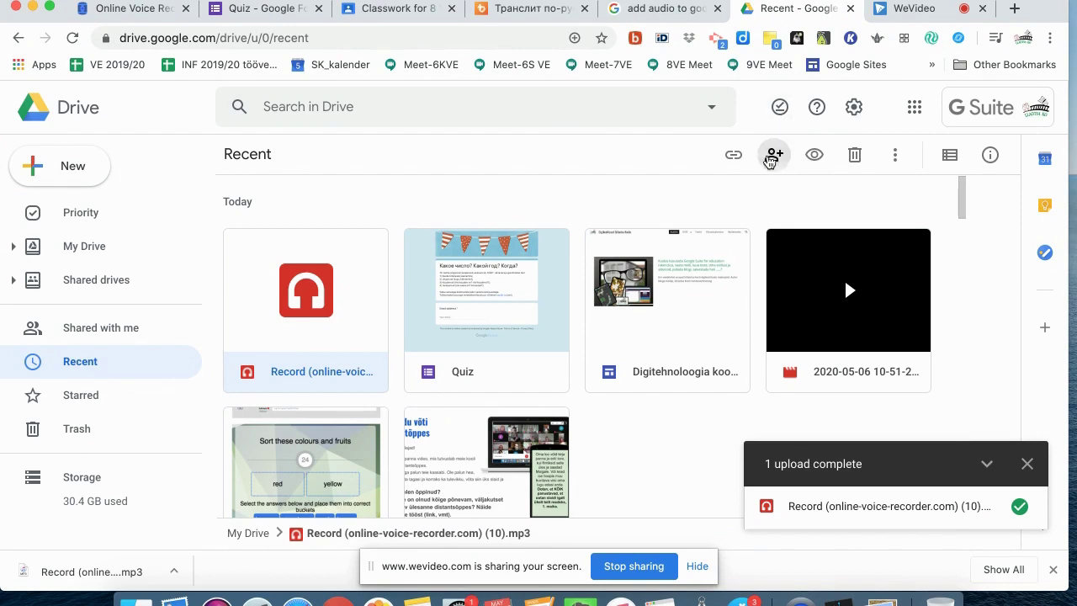
left_click(774, 159)
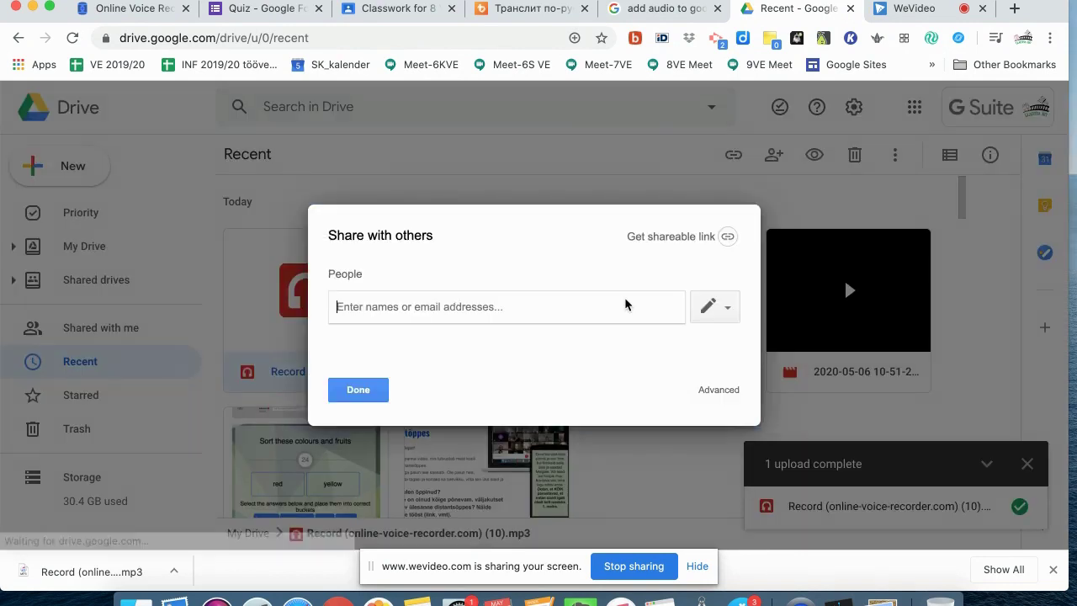
left_click(727, 391)
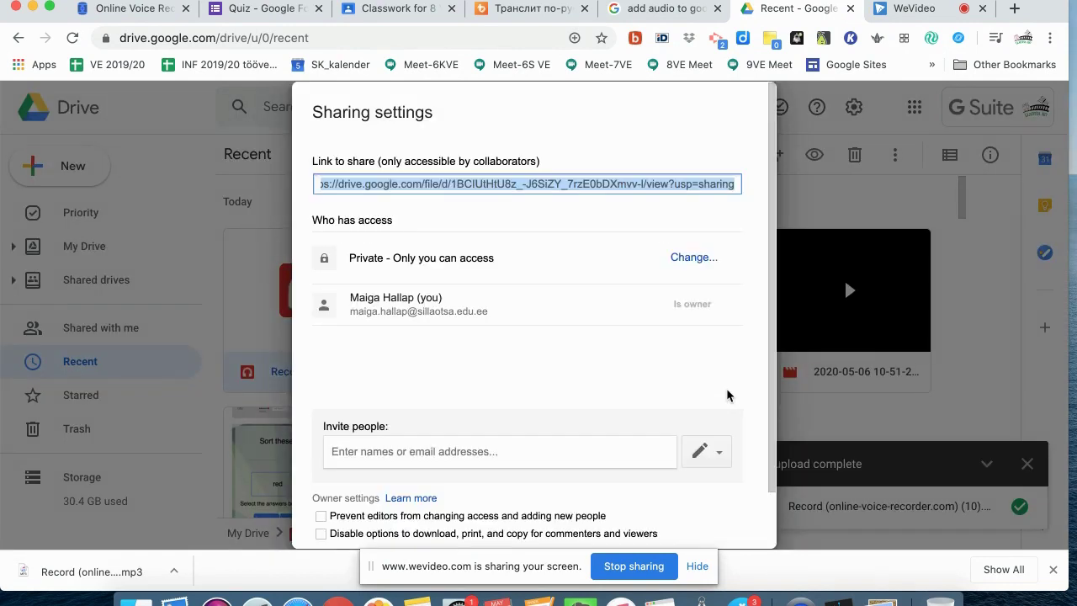
left_click(687, 258)
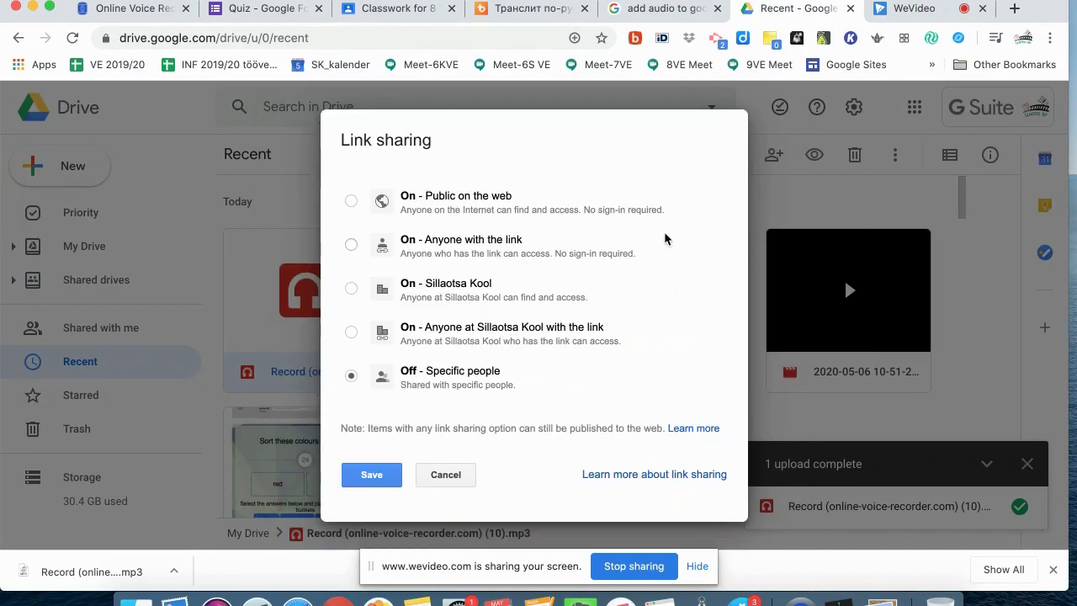
left_click(487, 243)
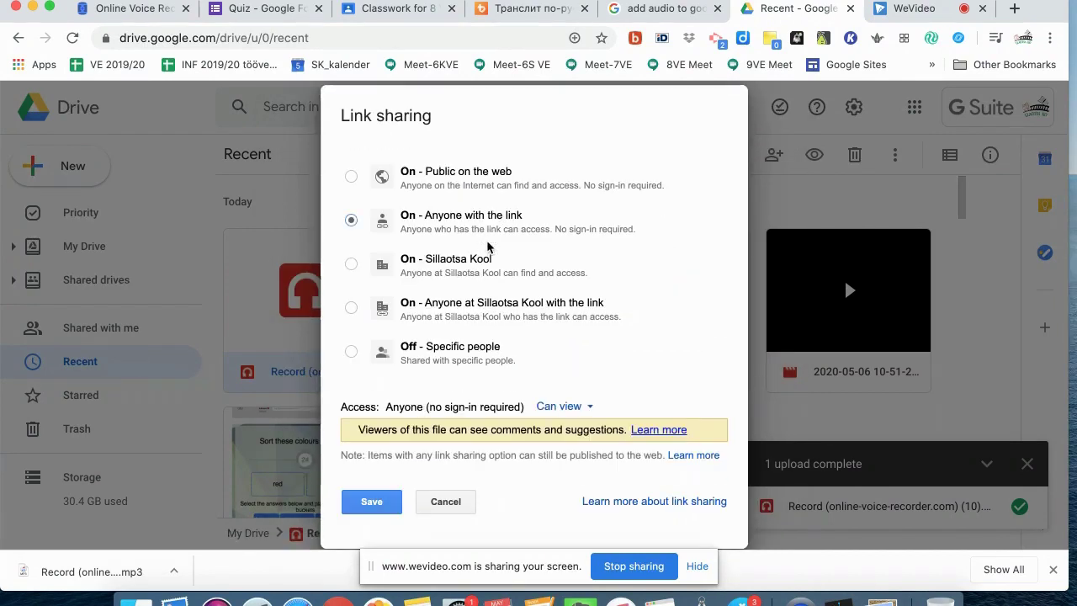
left_click(369, 503)
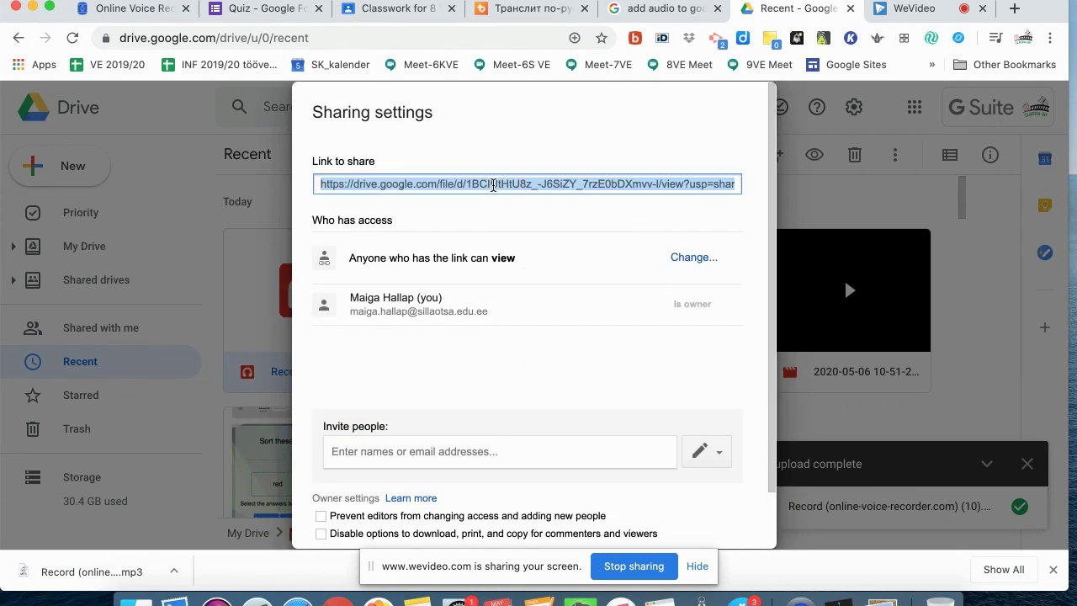
Copy the recording's share link and paste it as the question text in the Quiz form.
right_click(494, 185)
left_click(513, 220)
left_click(257, 10)
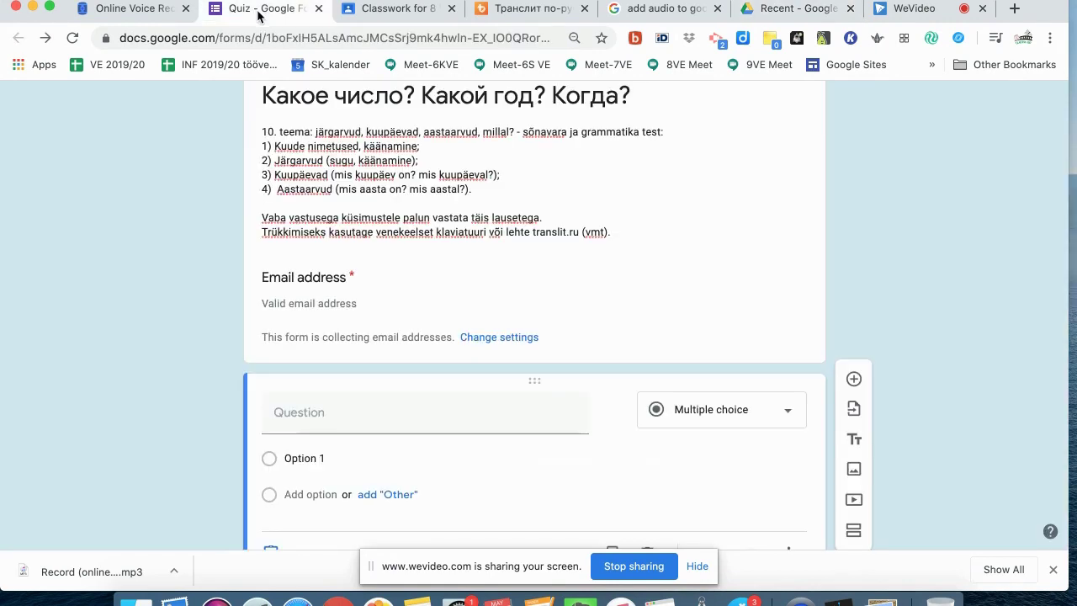
left_click(353, 416)
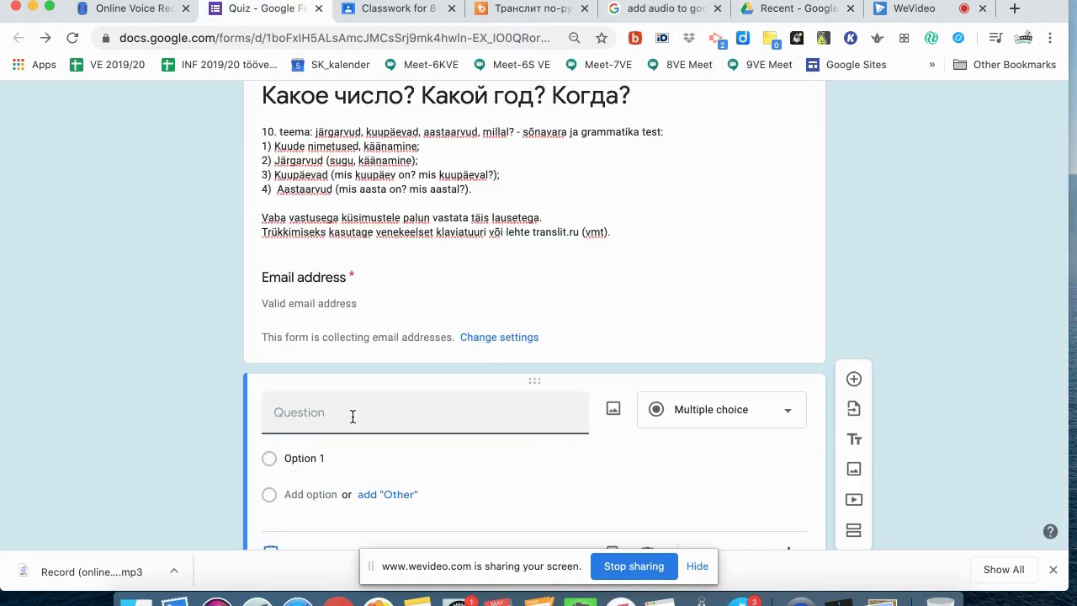
right_click(353, 416)
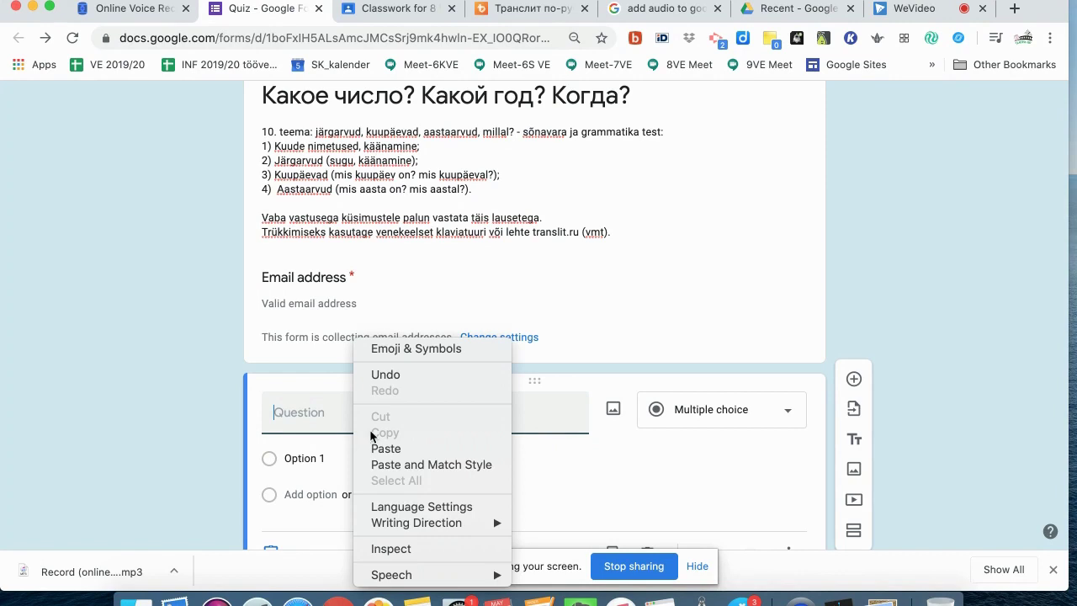
left_click(407, 455)
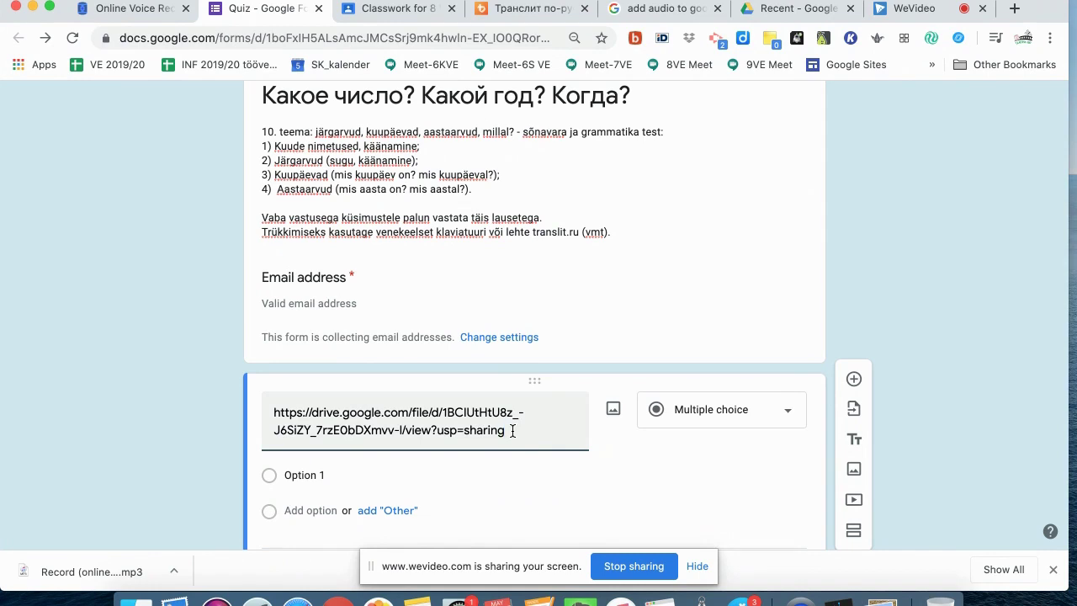
Insert the text "Ответь на вопрос:" on its own line before the audio link in the question.
scroll(511, 429, "down", 2)
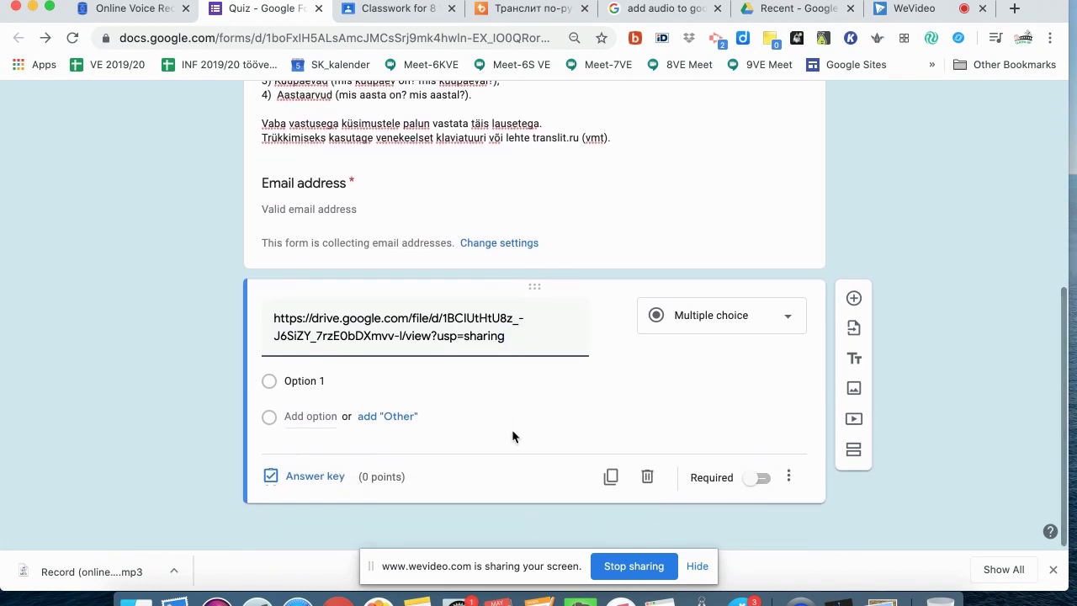
left_click_drag(507, 337, 264, 320)
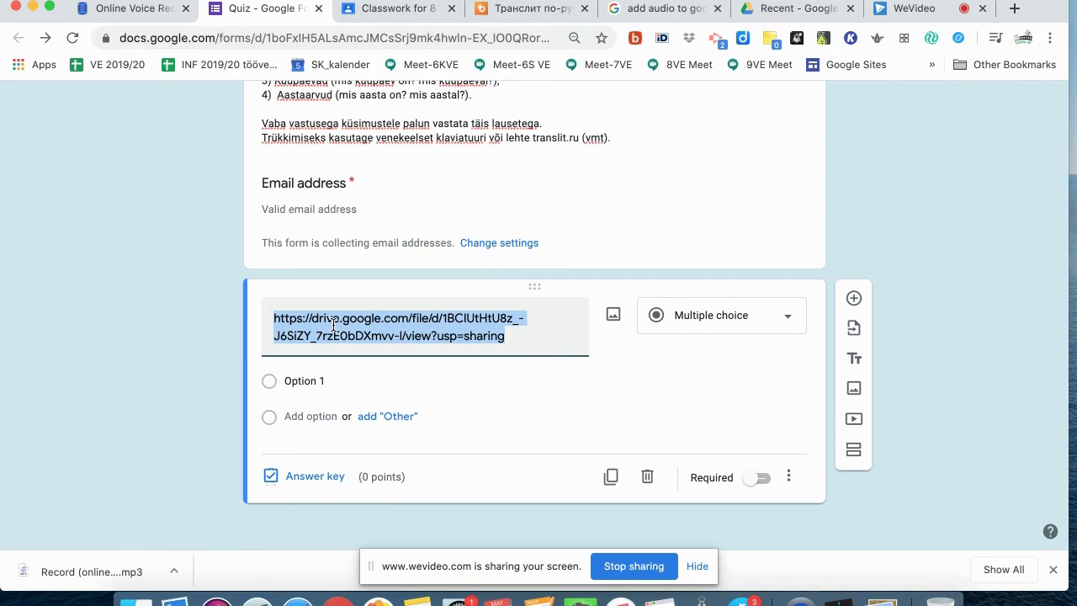
left_click(268, 317)
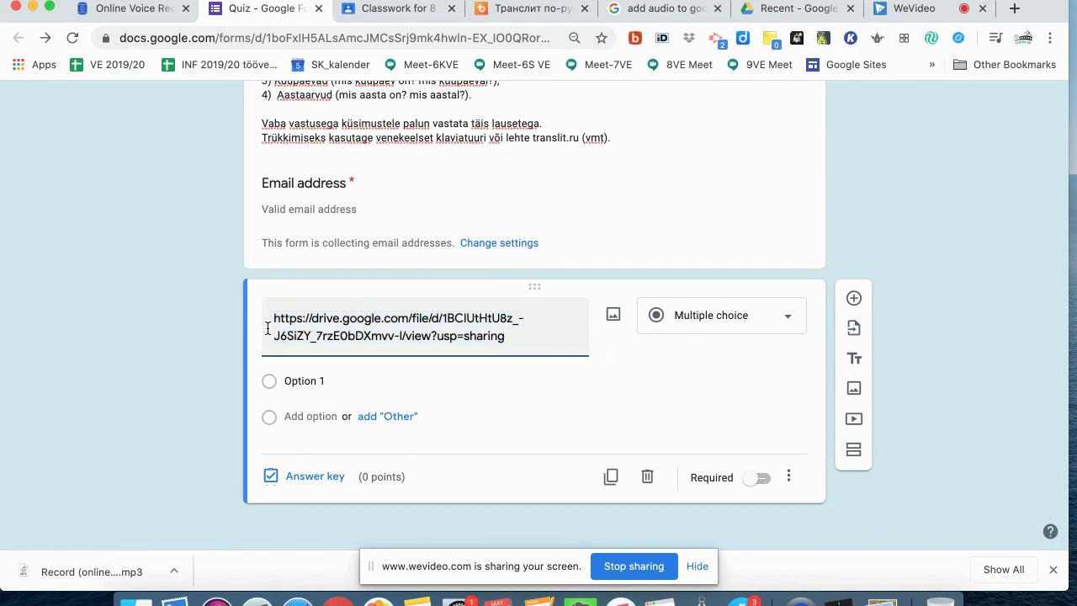
key("super+v")
key("Return")
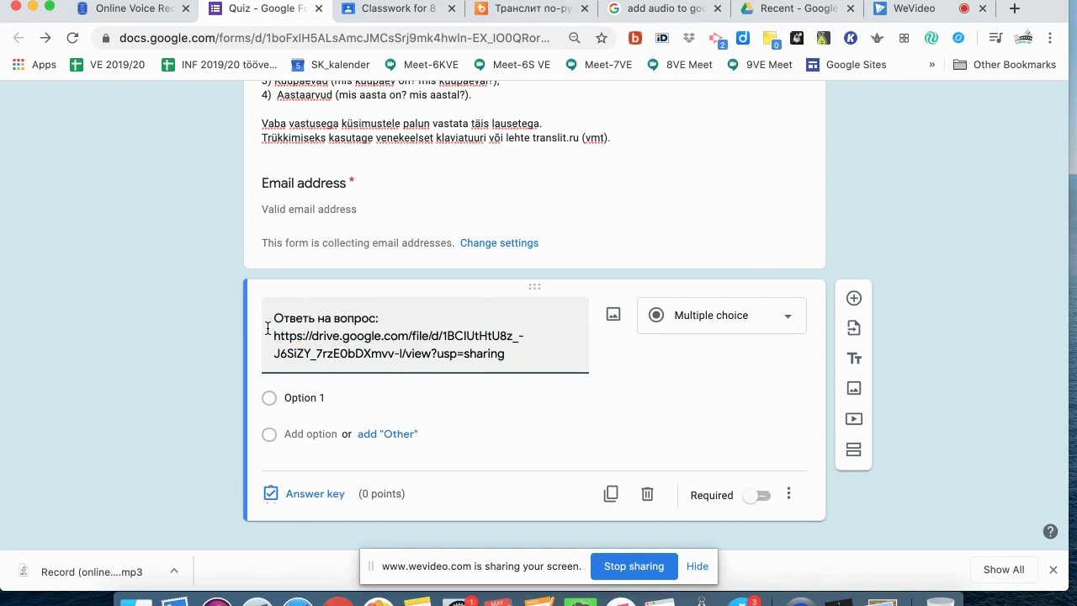
Enter the answer options "первое февраля" and "тридцать первое февраля", and mark "первое февраля" as correct in the answer key.
left_click(307, 397)
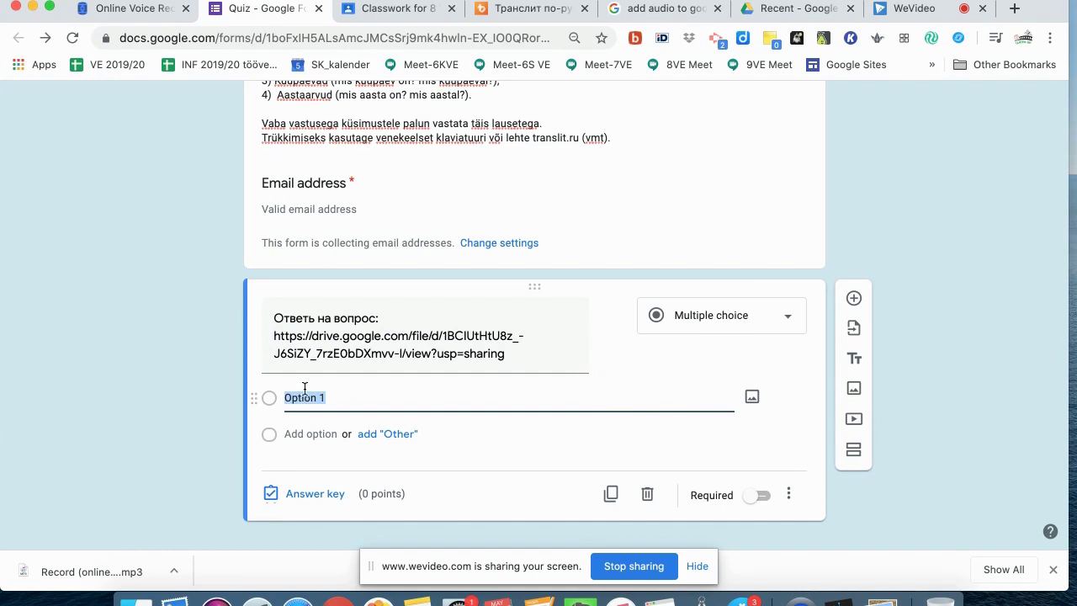
key("super+v")
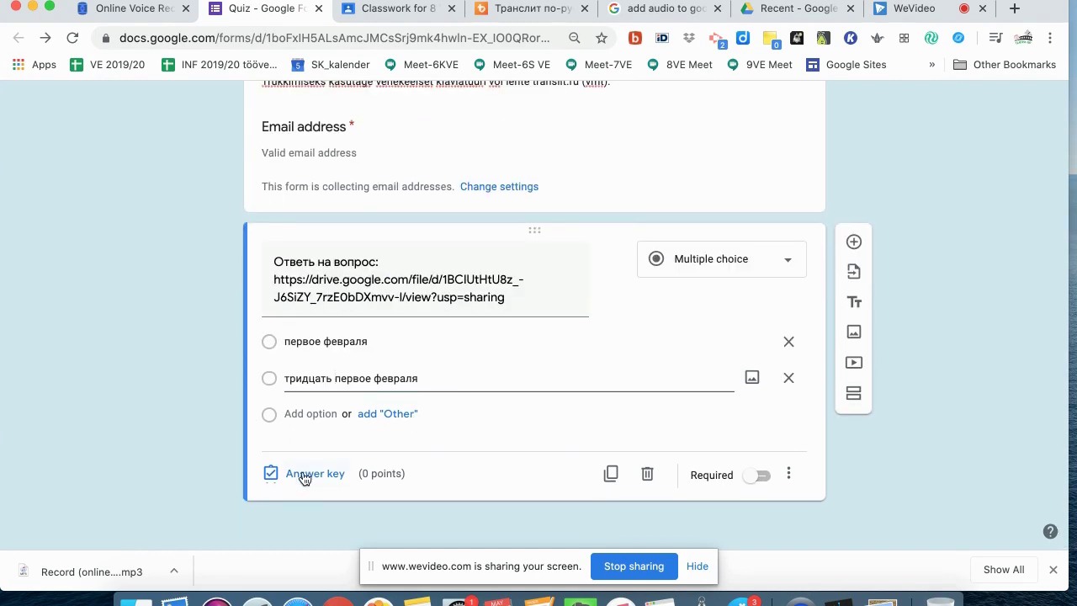
left_click(304, 475)
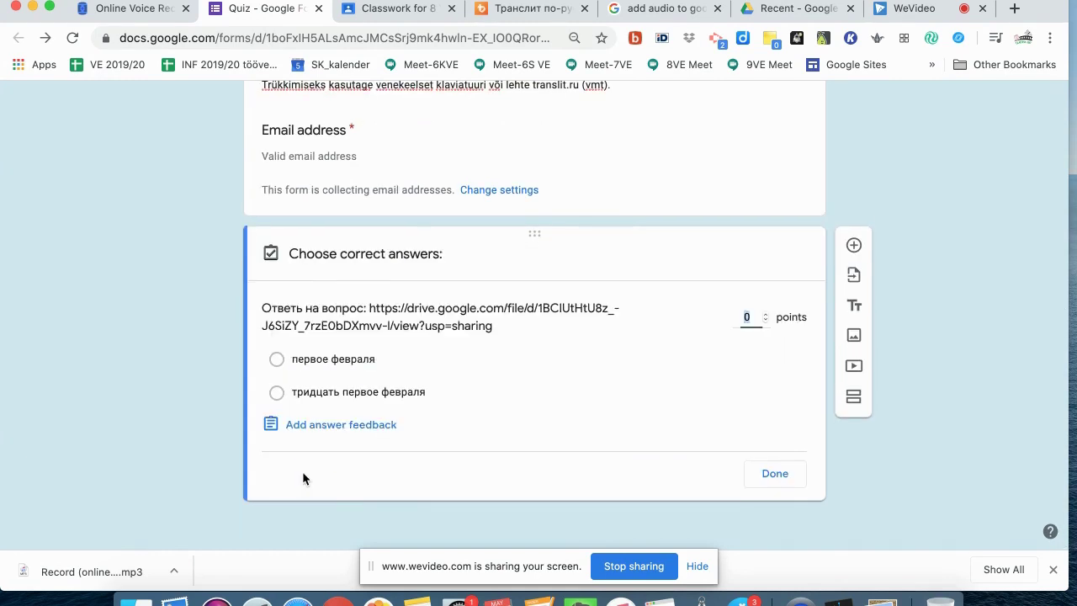
left_click(278, 360)
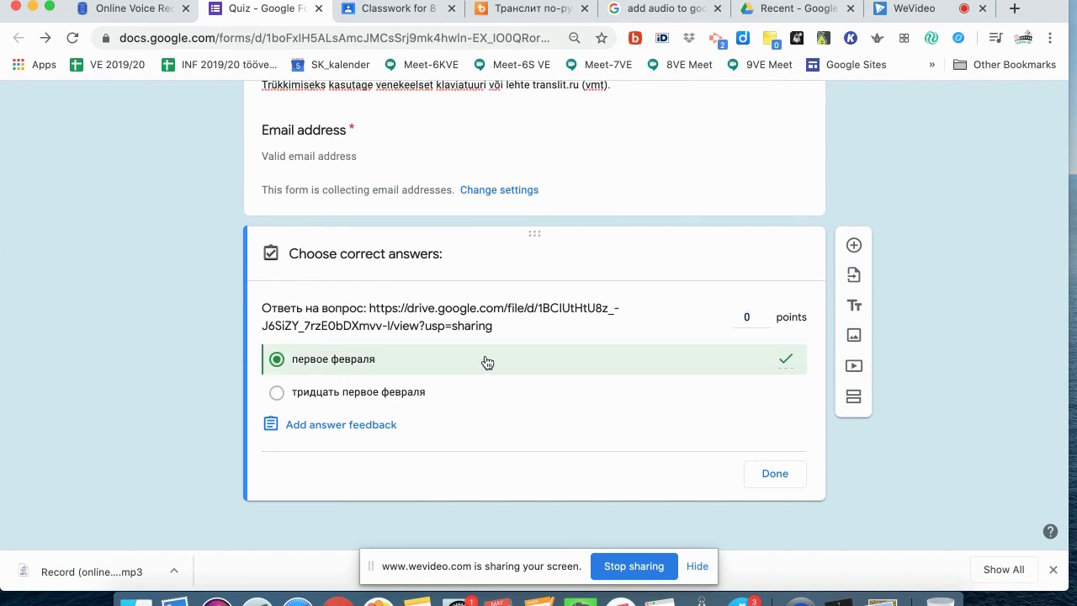
left_click(775, 473)
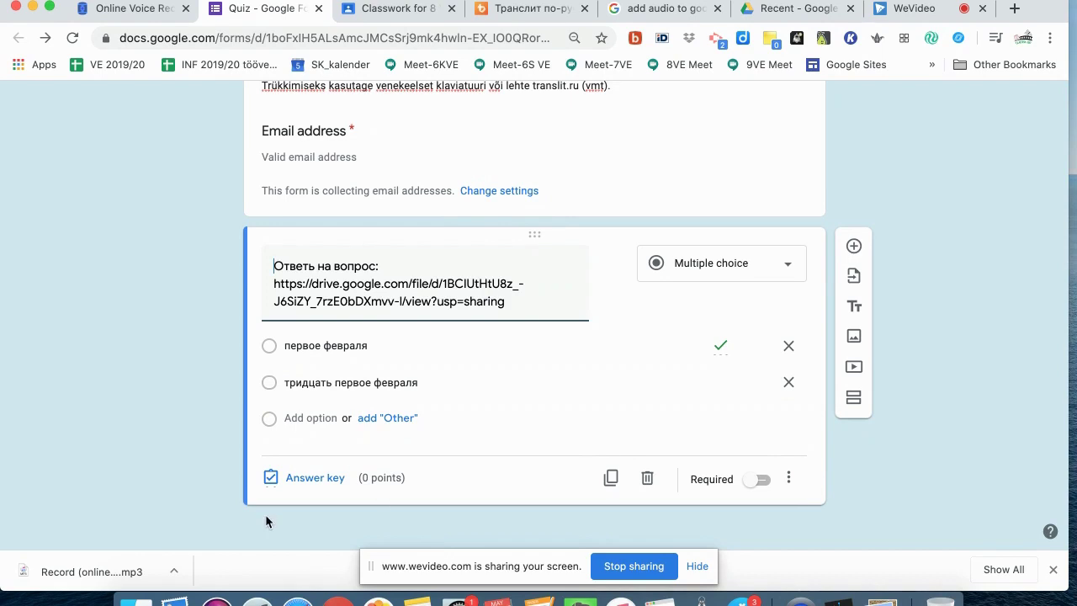
Assign 1 point to the audio question in its answer key and make the question required.
left_click(303, 477)
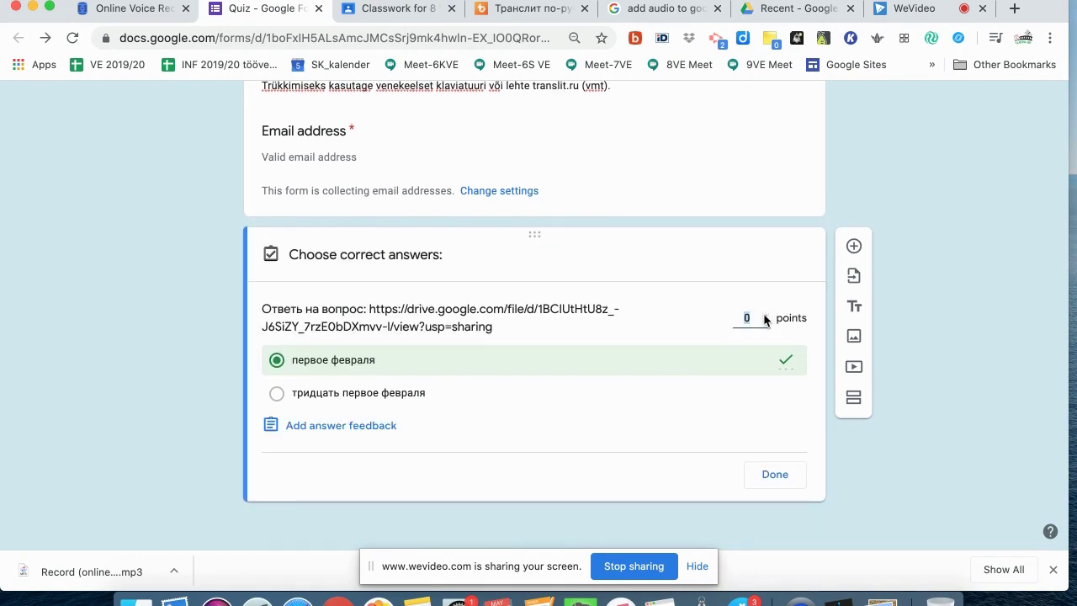
left_click(774, 475)
left_click(764, 481)
Preview the quiz as respondents see it and check the audio question there.
scroll(526, 365, "up", 2)
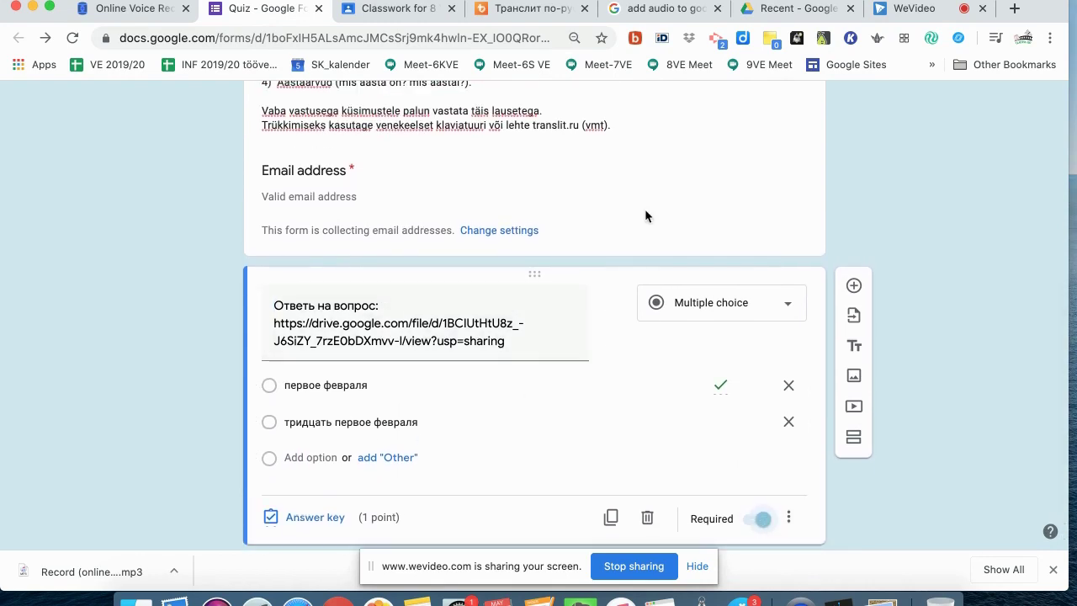
scroll(645, 212, "up", 5)
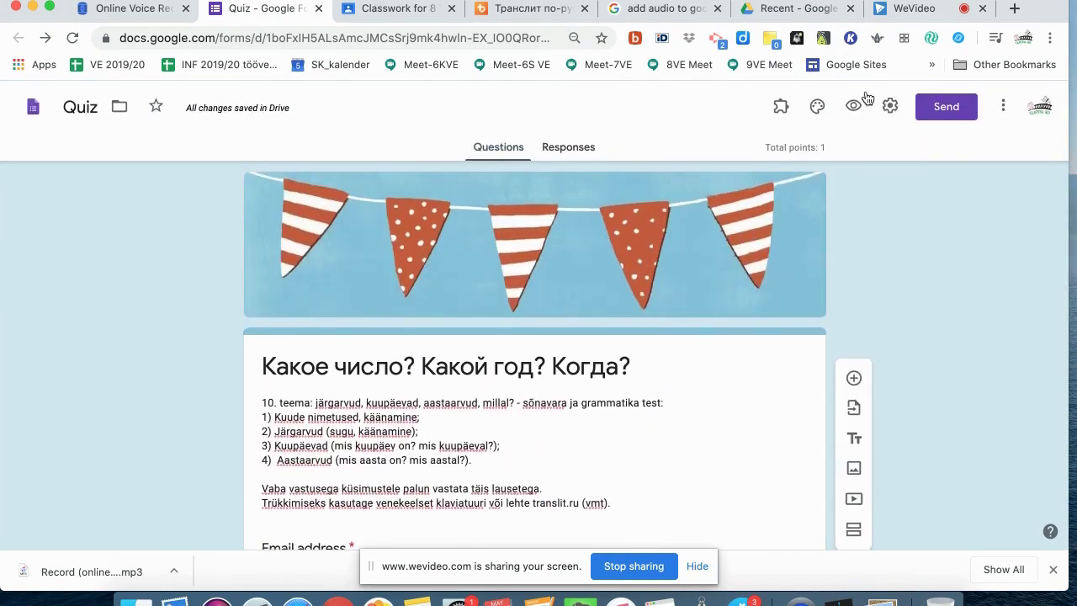
left_click(854, 108)
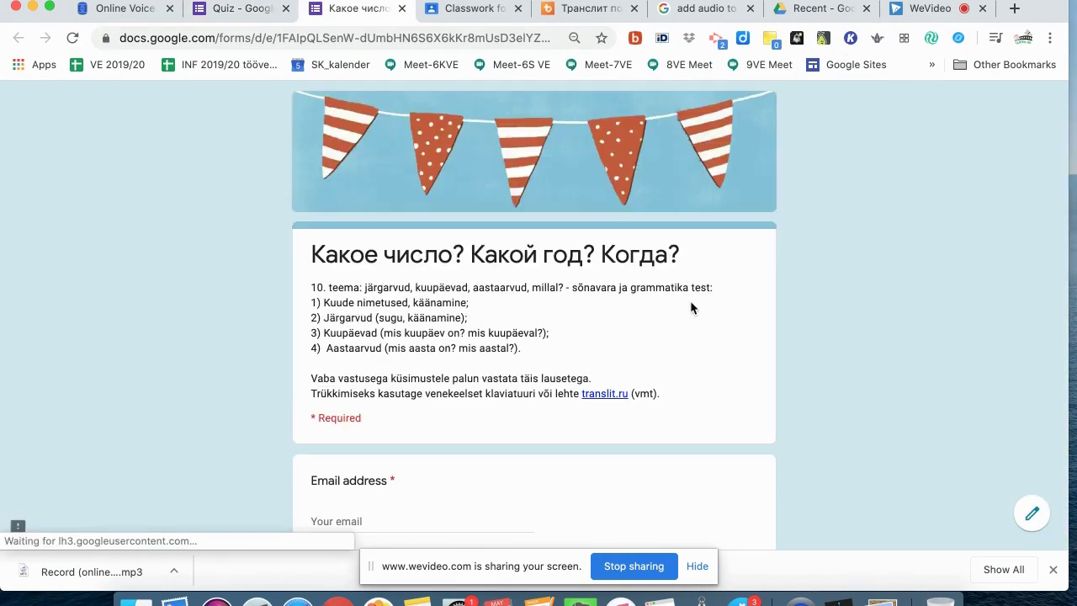
scroll(692, 308, "down", 5)
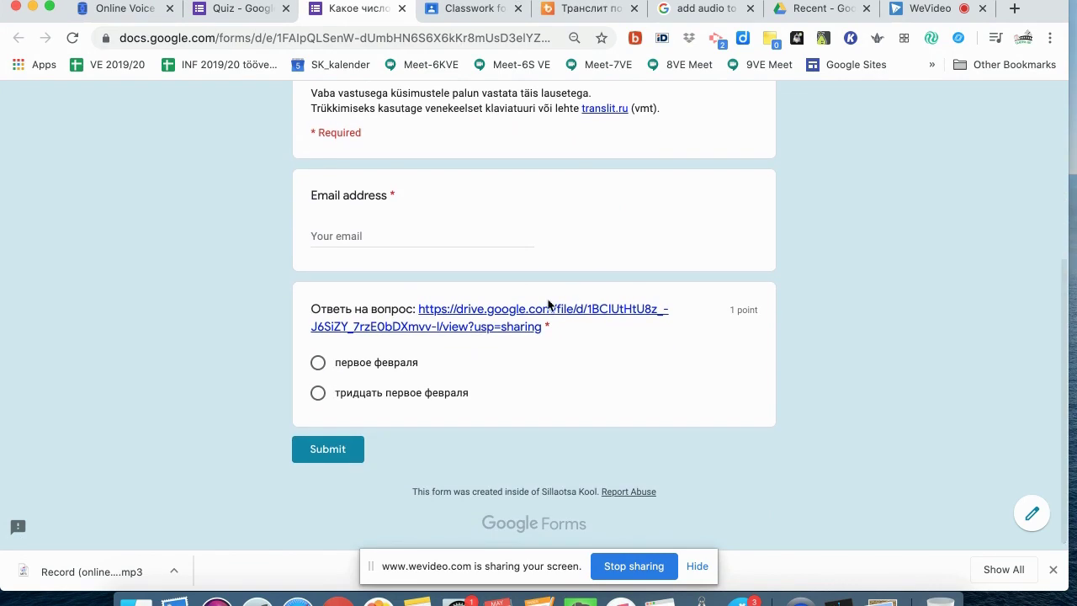
Test the question's audio link by playing the recording briefly, pausing it and returning to the form preview.
left_click(487, 316)
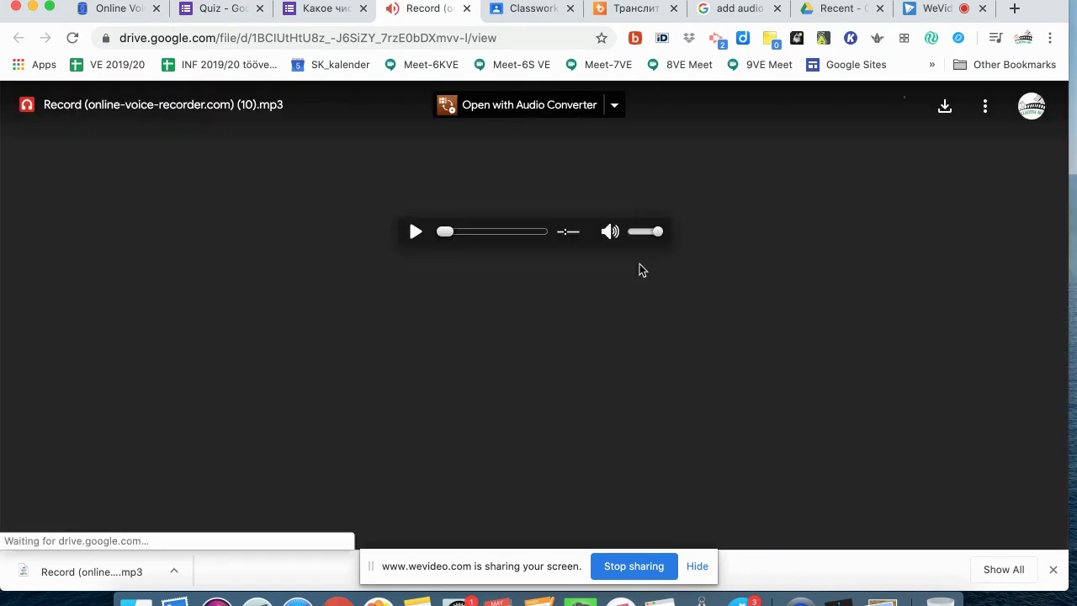
left_click(416, 234)
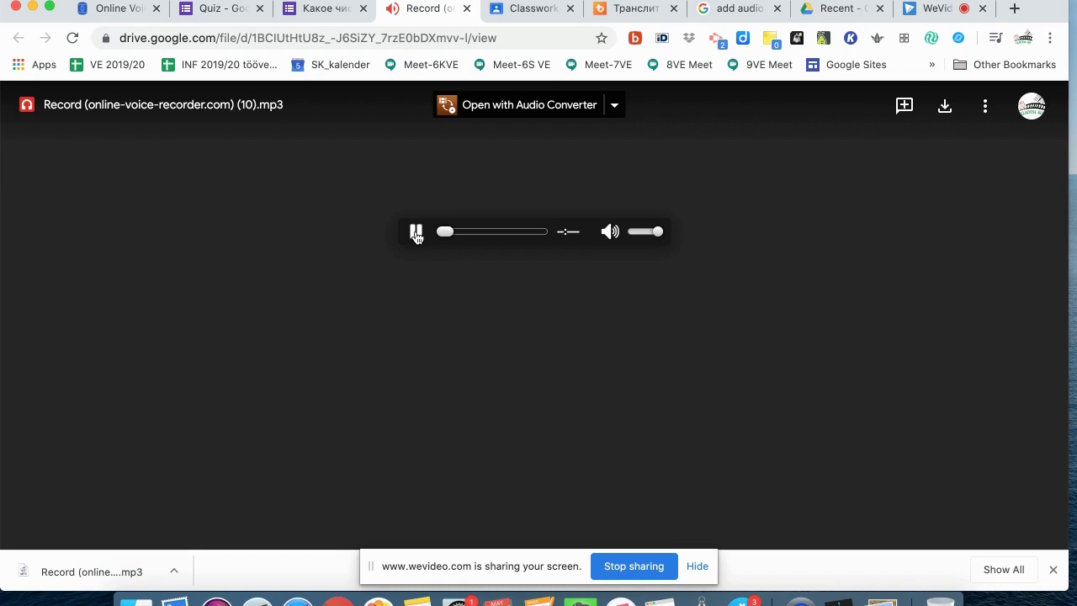
left_click(416, 233)
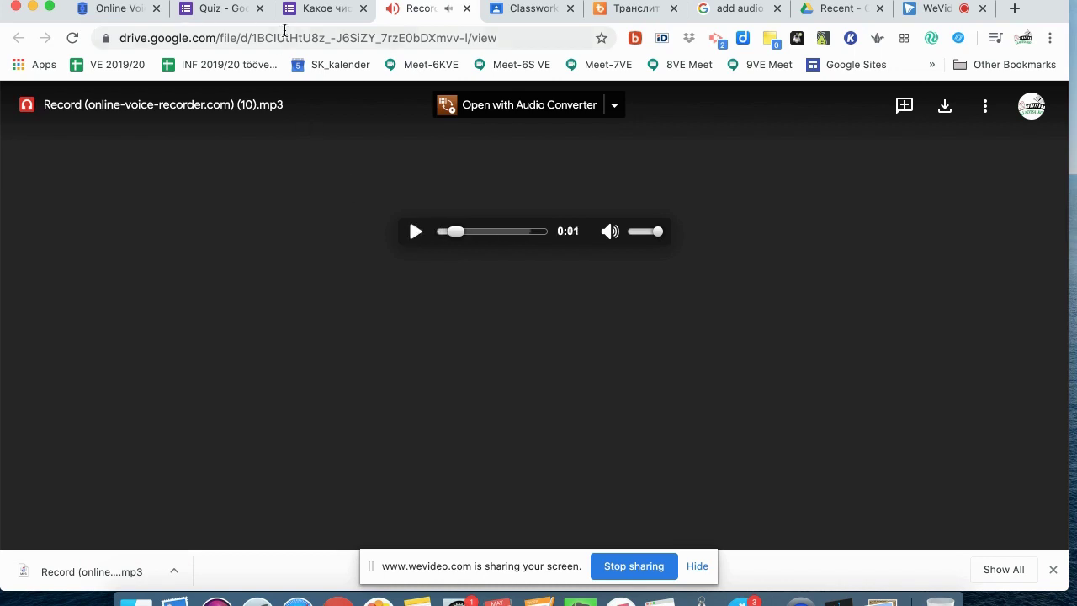
left_click(313, 17)
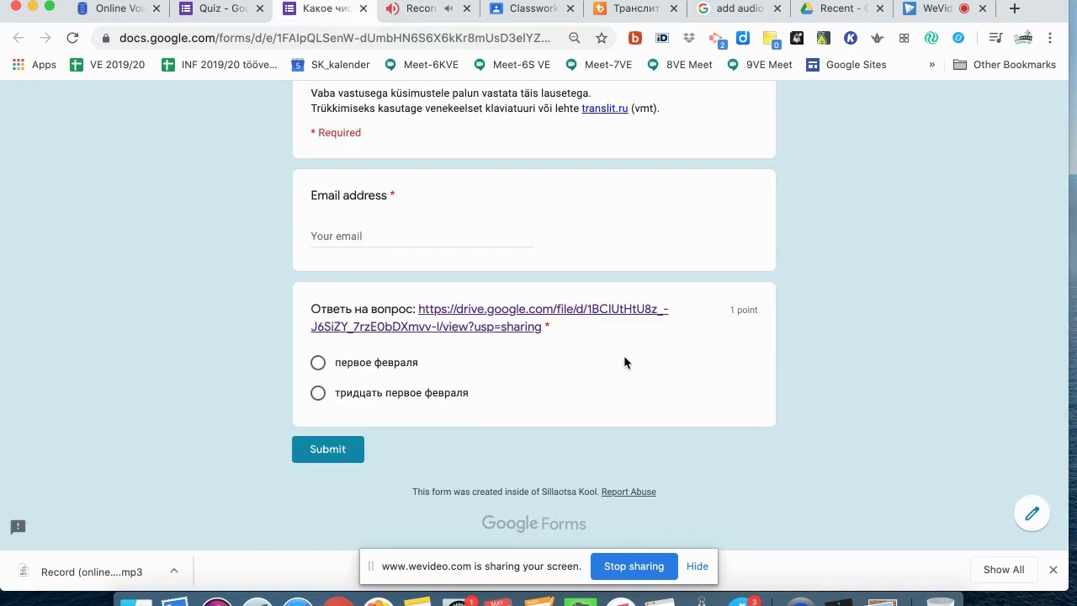